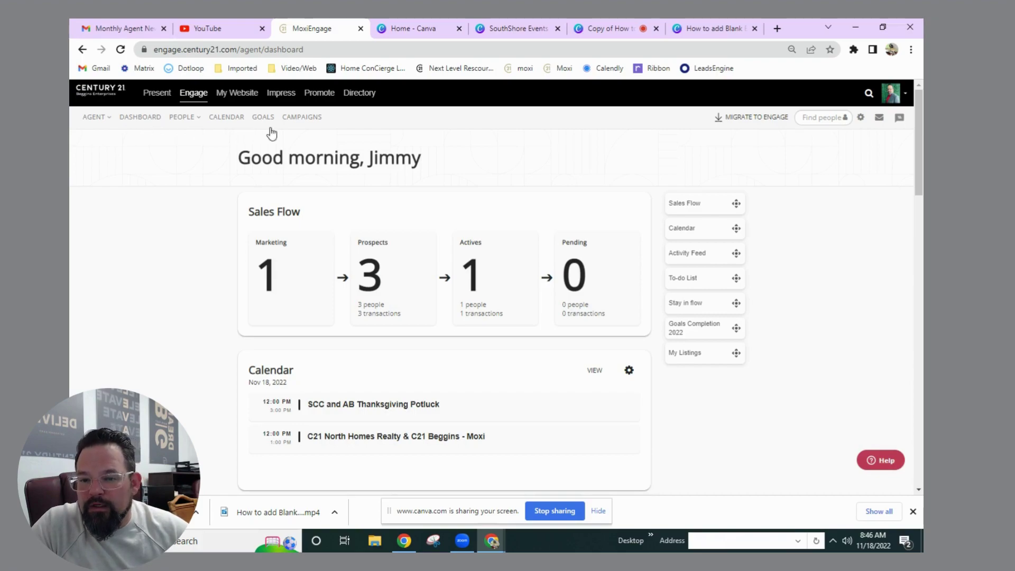
Show the E-Blasts list under Campaigns.
left_click(307, 121)
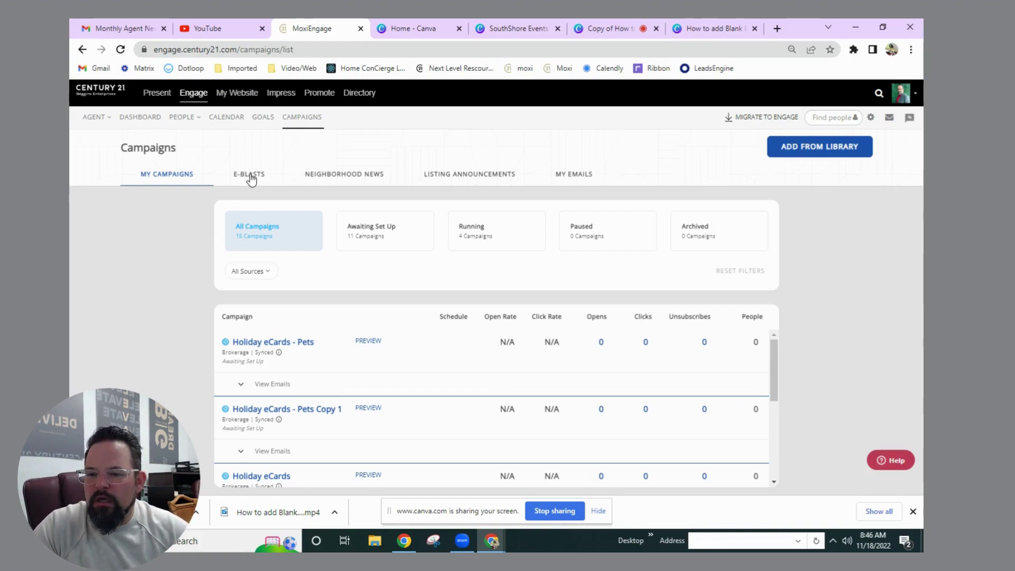
left_click(252, 178)
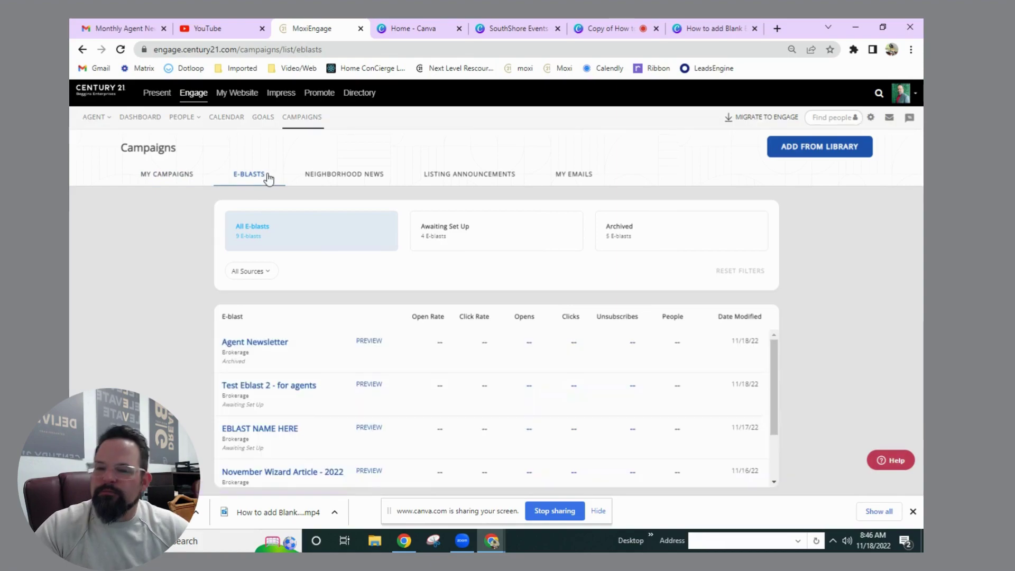
Copy 'Test Eblast 2 - for agents' from the content library into your e-blasts.
left_click(825, 151)
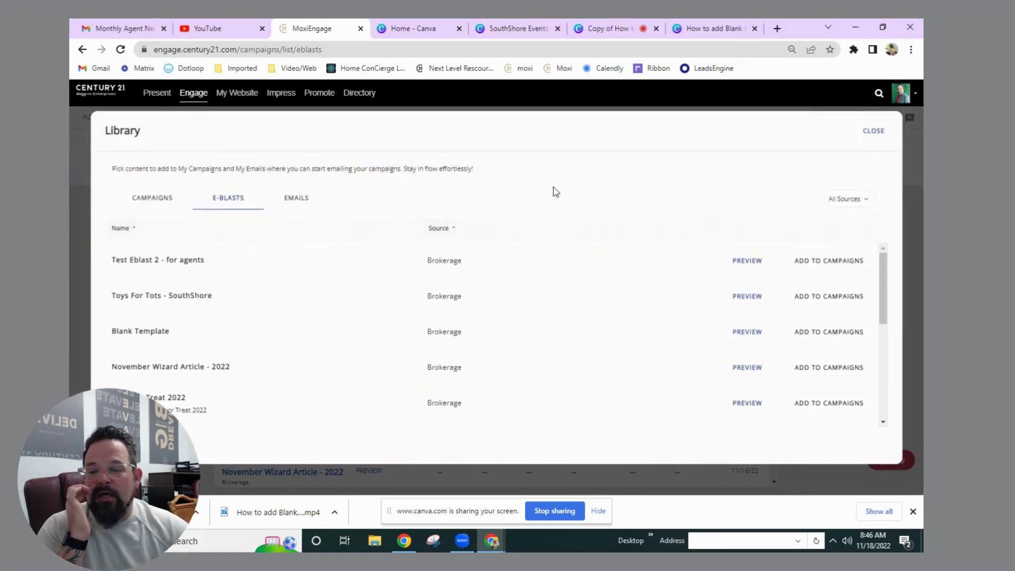
left_click_drag(211, 261, 107, 267)
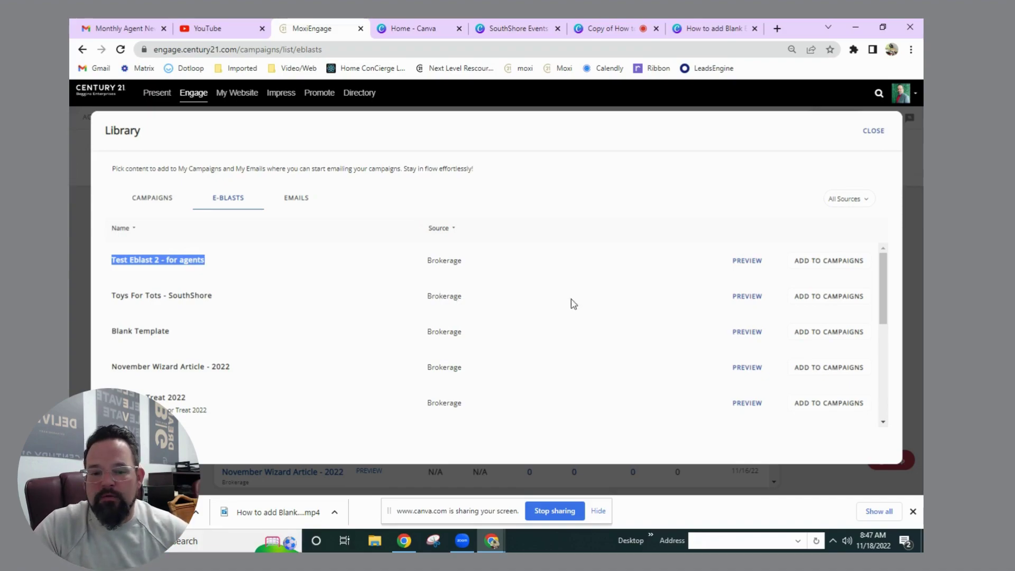
left_click(823, 263)
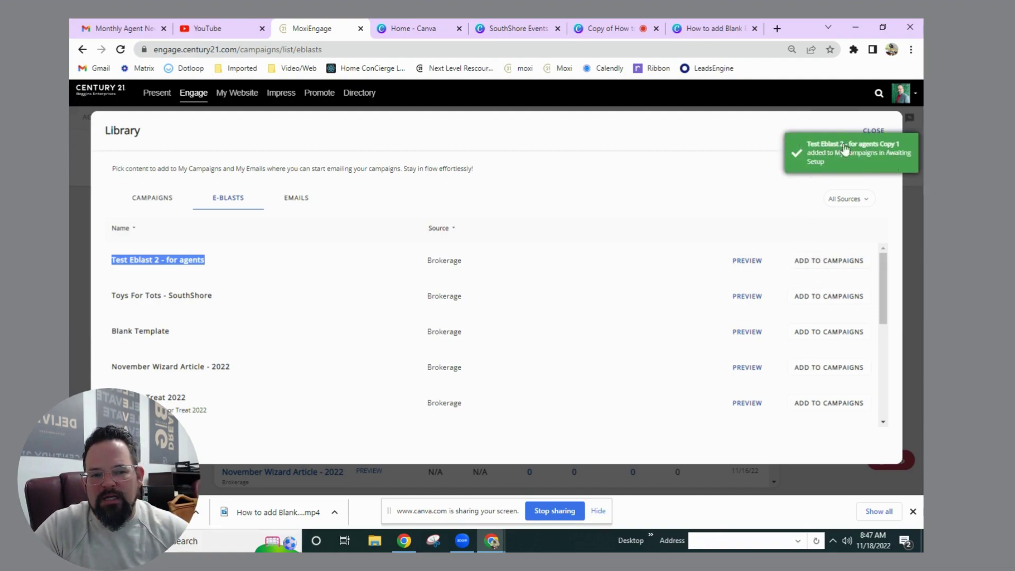
left_click(874, 131)
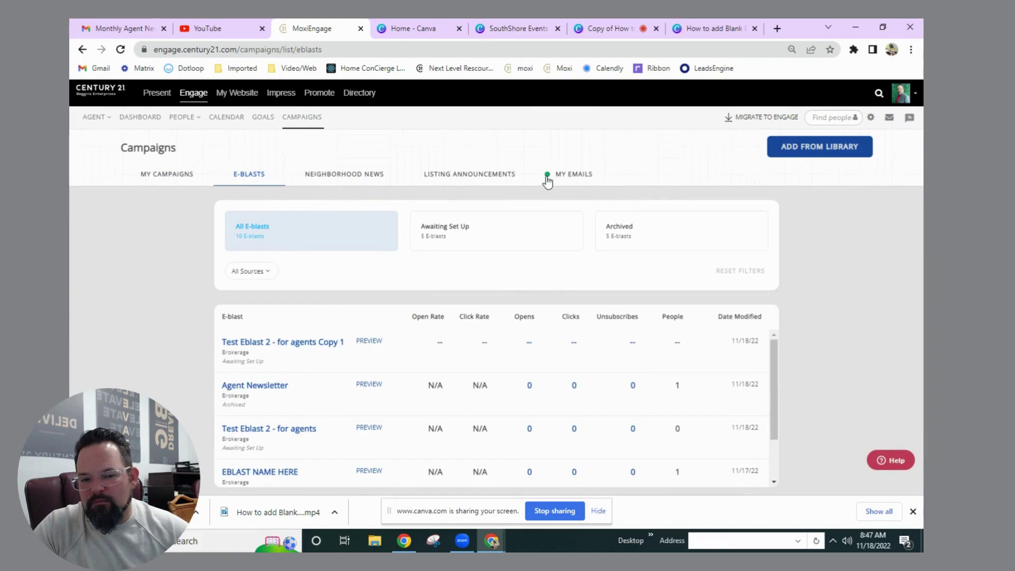
Open the 'Test Eblast 2' email from My Emails on its Edit Email page.
left_click(576, 175)
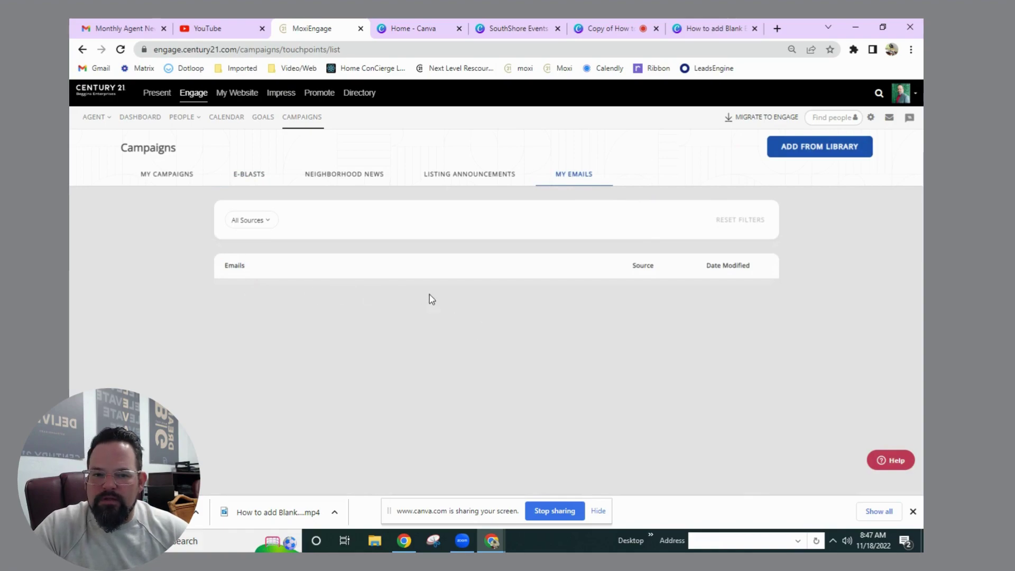
left_click_drag(297, 293, 249, 299)
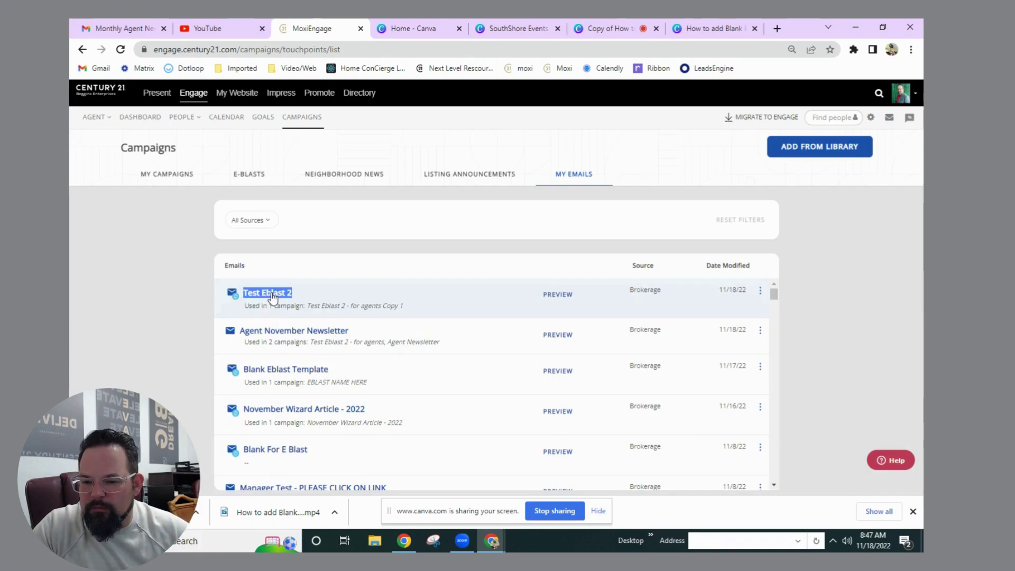
left_click(275, 295)
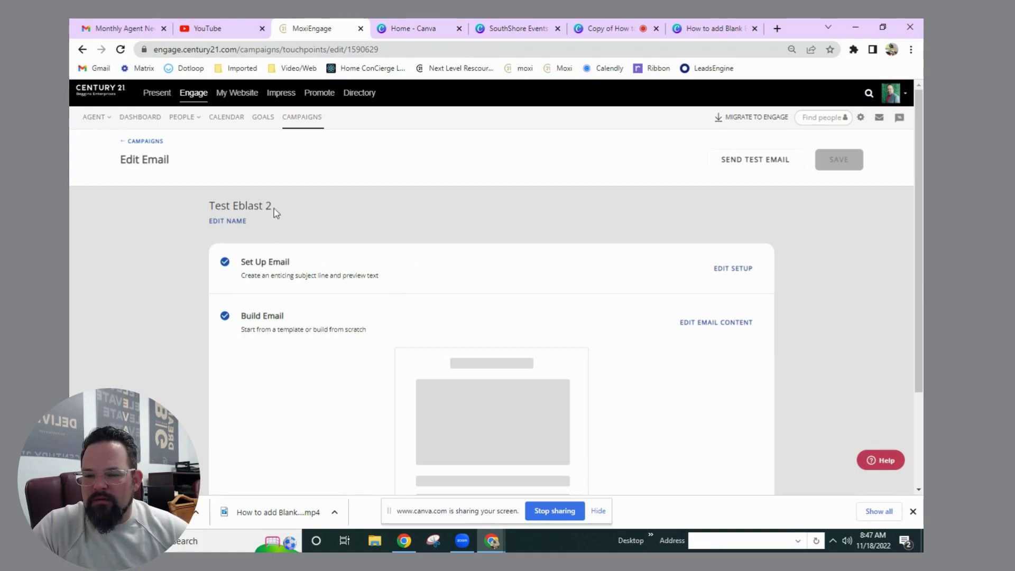
Change the email name from 'Test Eblast 2' to 'Holiday Events' and save it.
left_click(228, 221)
left_click_drag(271, 212, 148, 206)
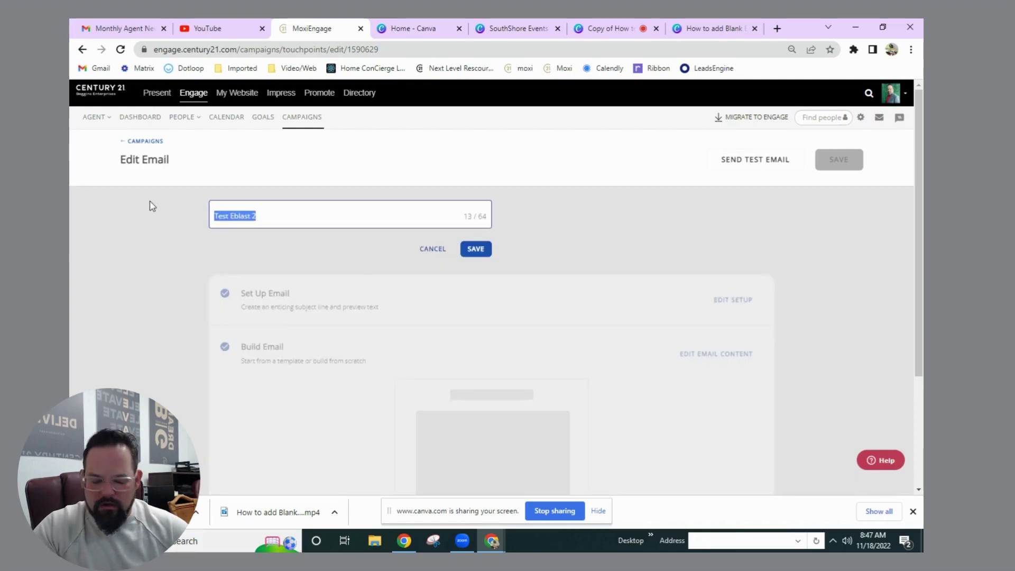
type("Newslett")
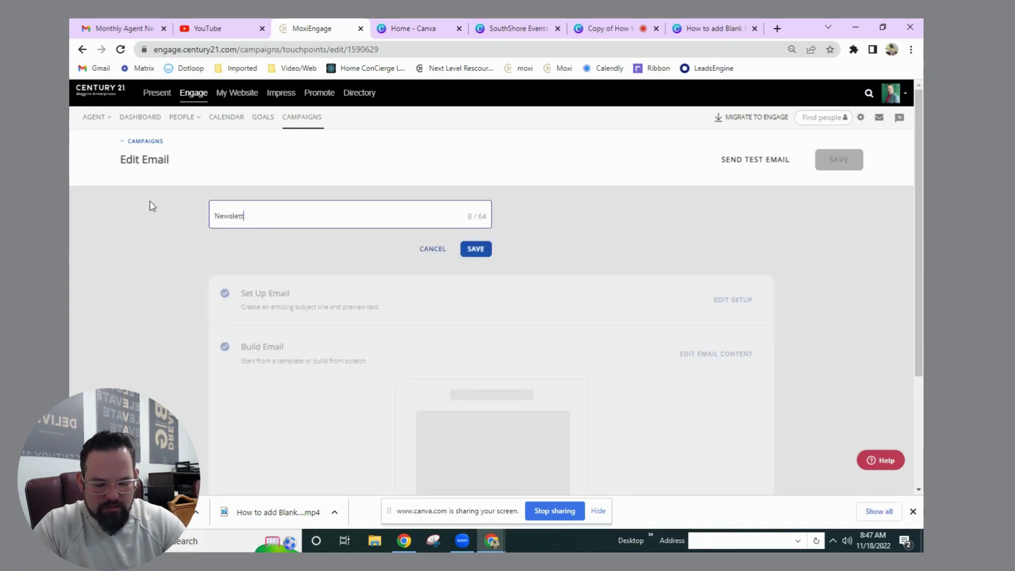
type("er for November")
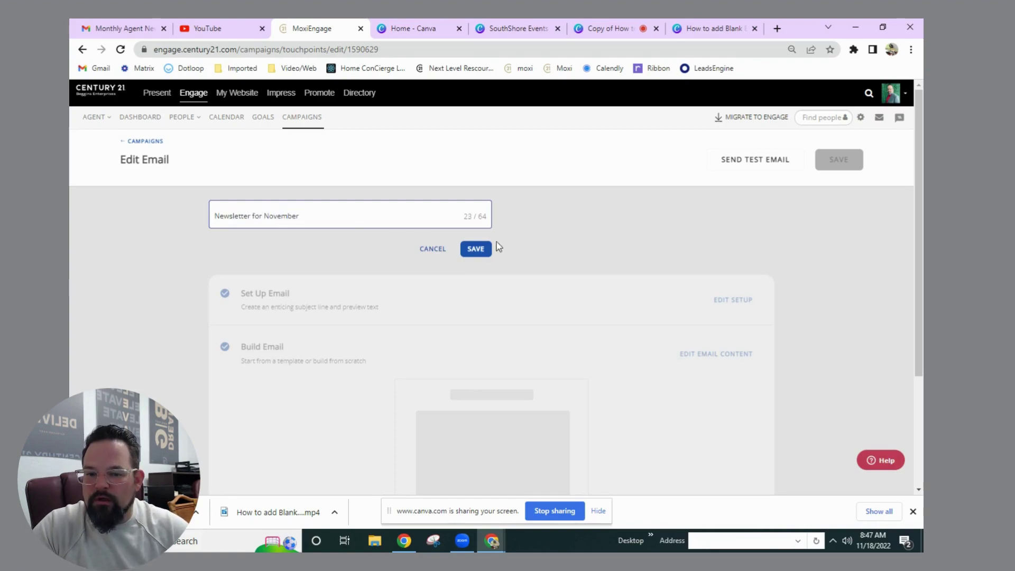
left_click(570, 244)
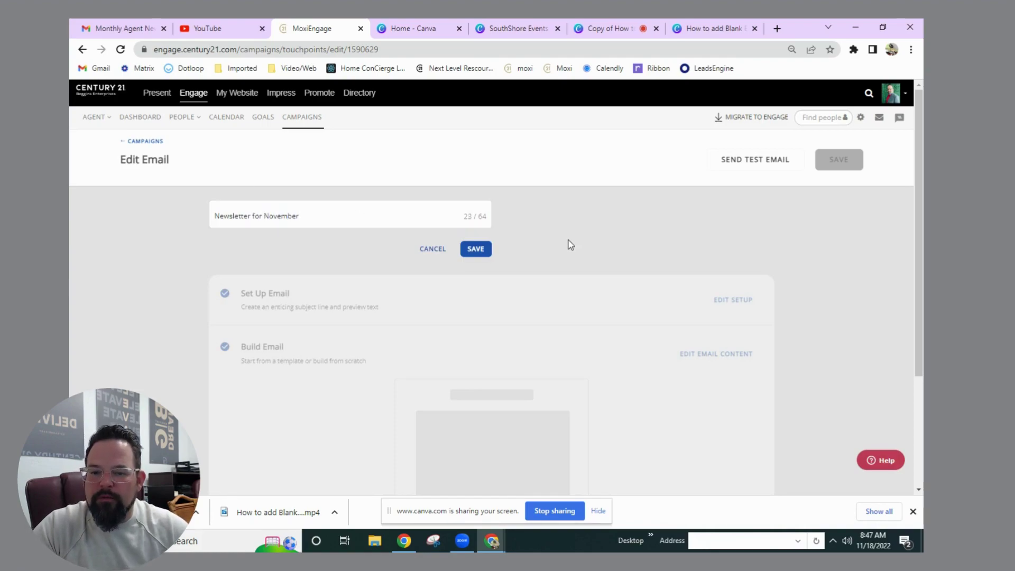
left_click_drag(311, 213, 159, 206)
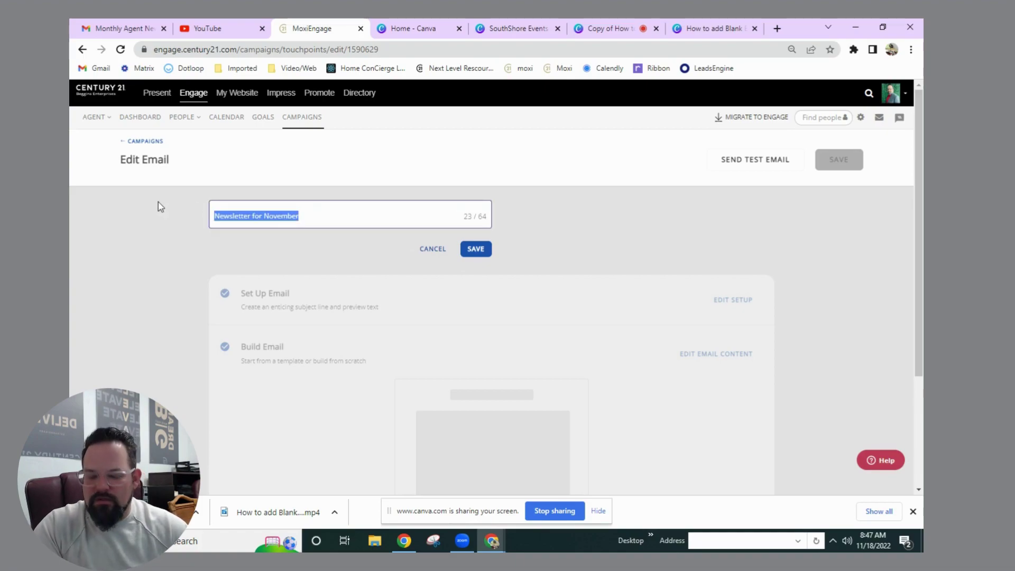
type("Holiday Events")
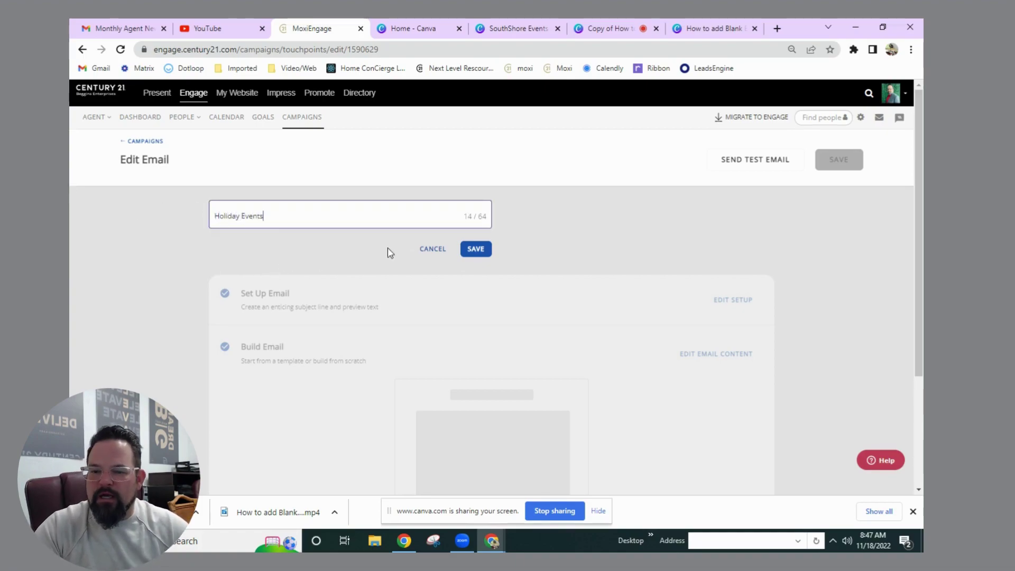
left_click(484, 251)
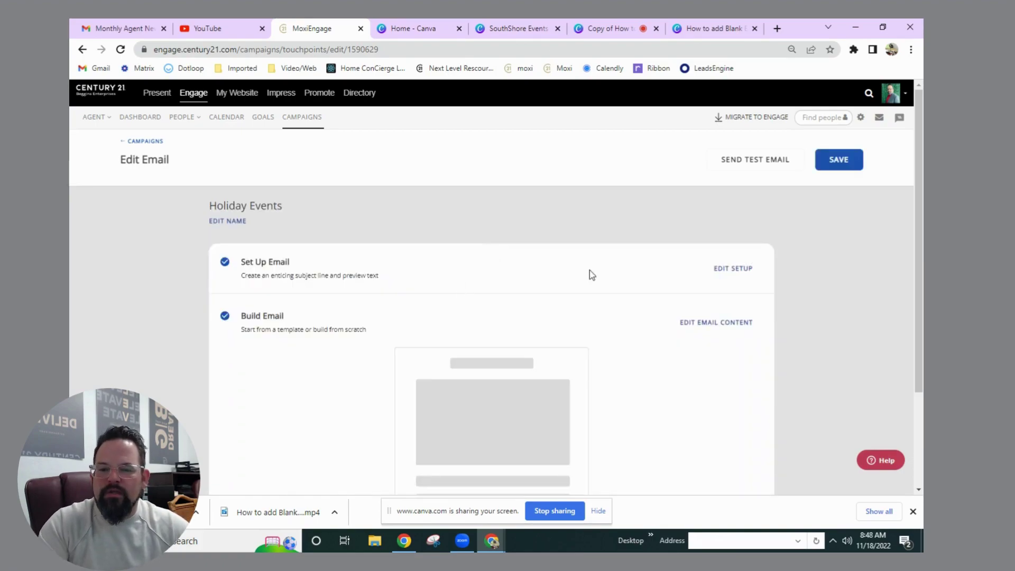
Replace the email subject with 'Holiday Events' and save the setup, keeping the signature.
left_click(731, 270)
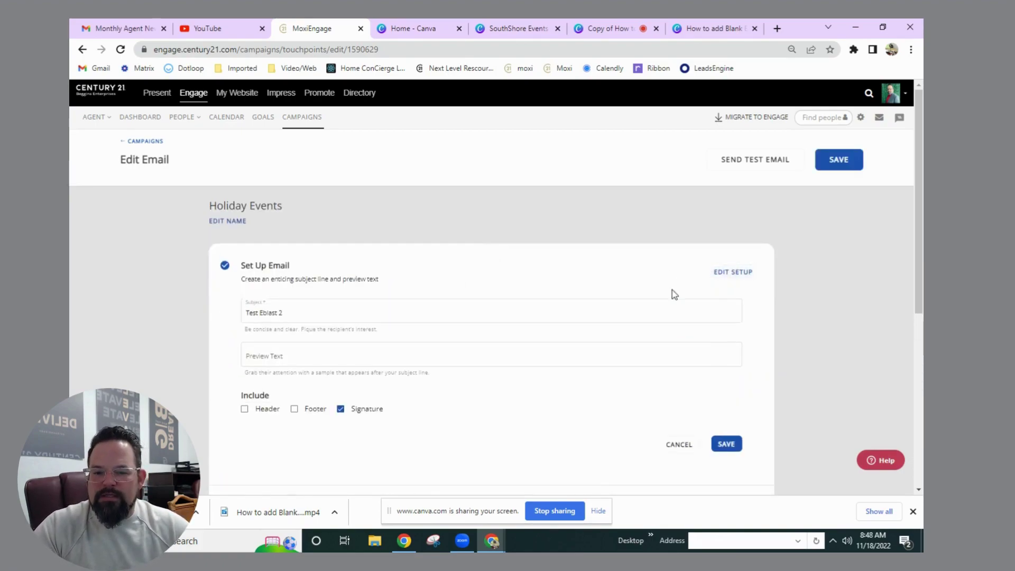
left_click_drag(327, 314, 248, 311)
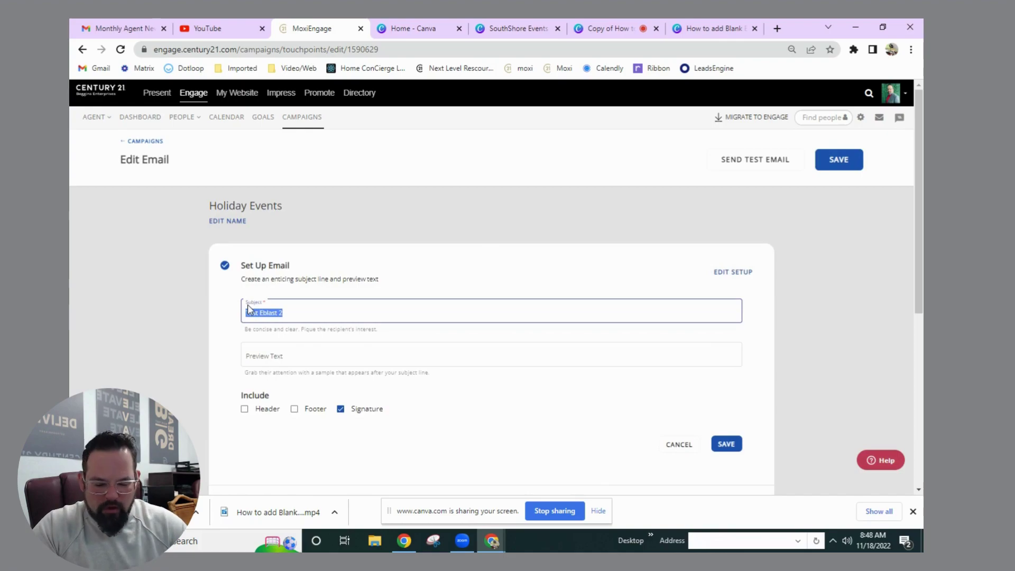
key("BackSpace")
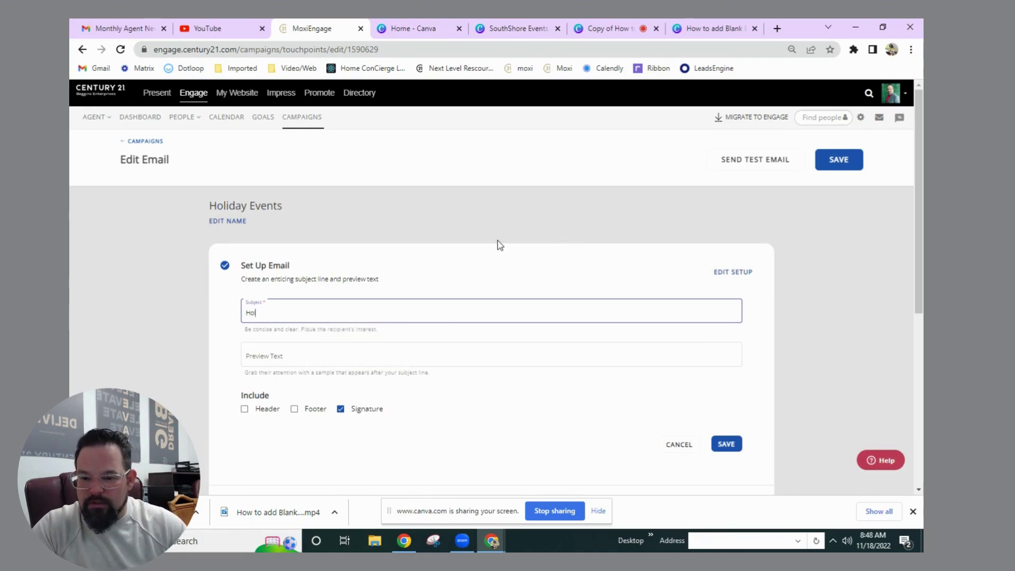
type("Holiday Events")
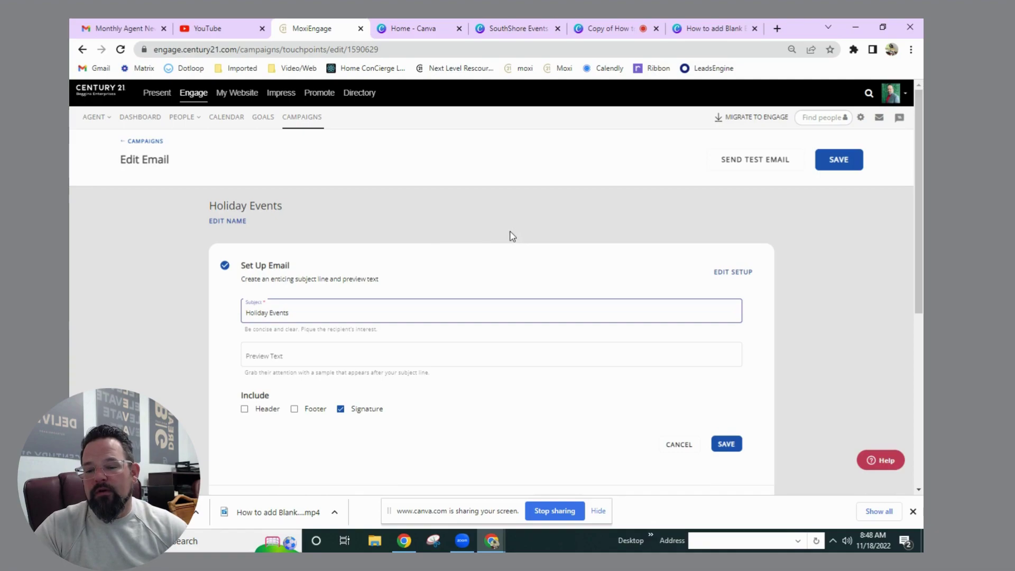
left_click(281, 363)
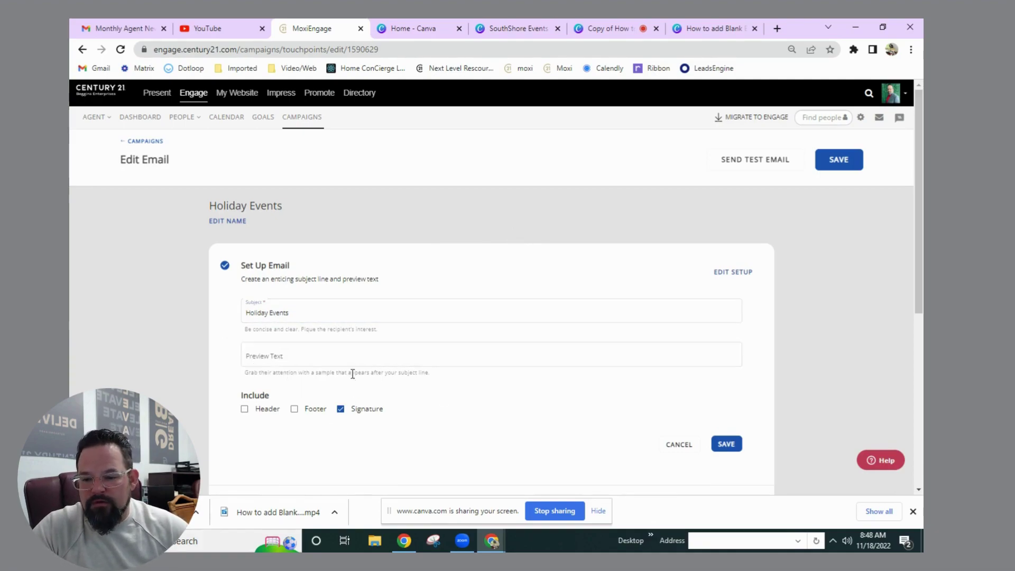
scroll(415, 385, "down", 1)
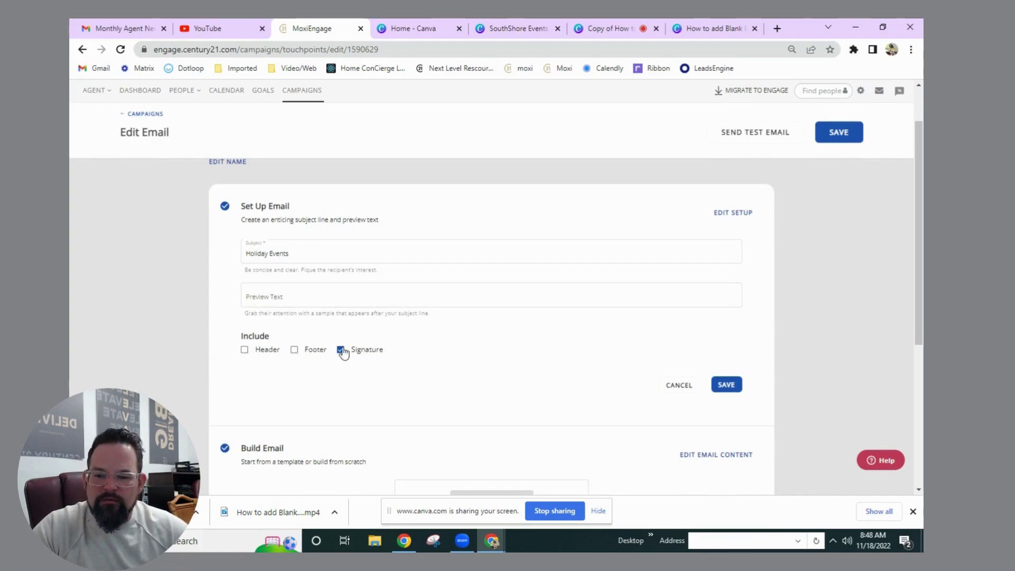
scroll(359, 307, "up", 2)
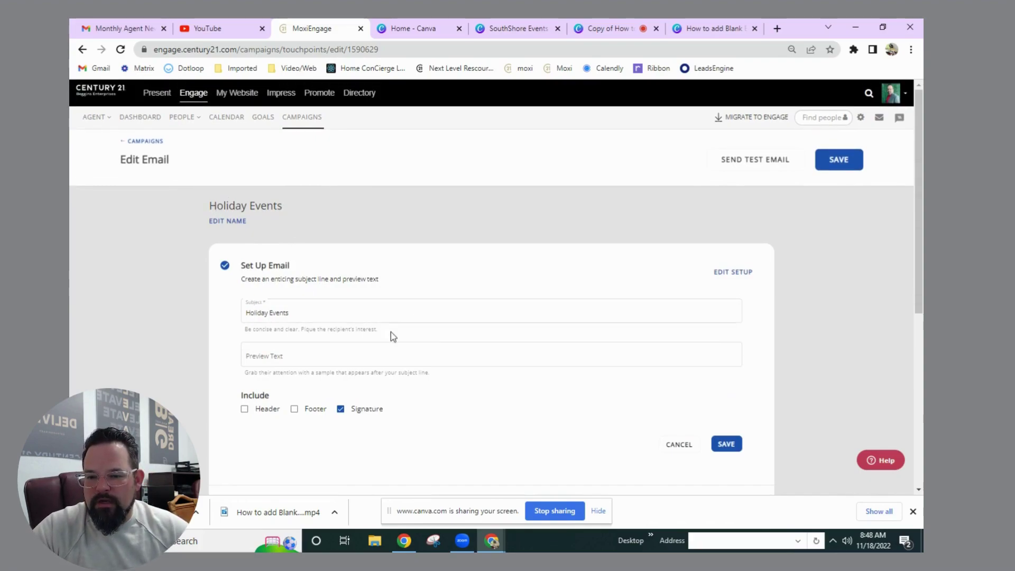
left_click(726, 444)
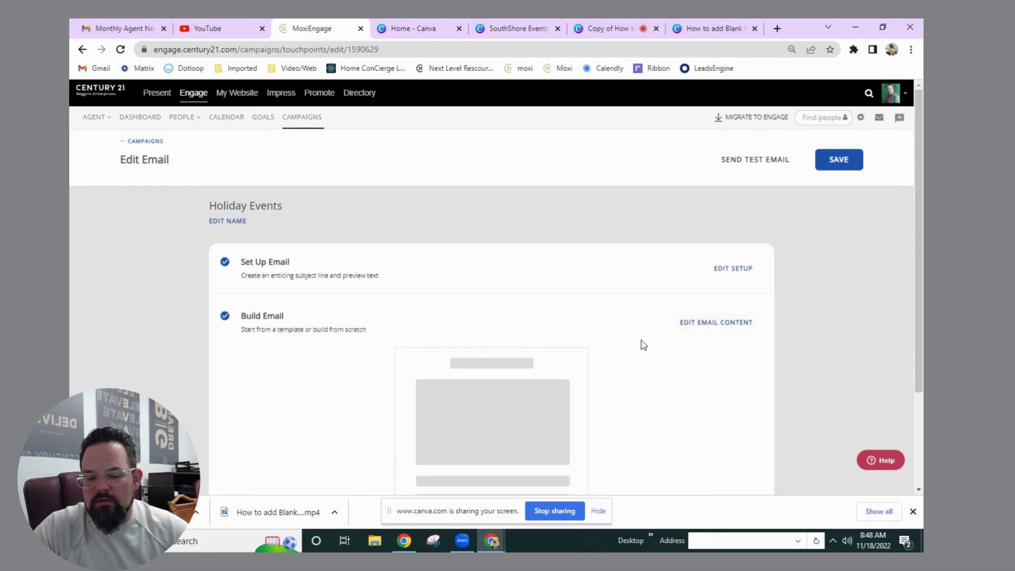
Open the drag-and-drop content builder for the Holiday Events email.
left_click(709, 328)
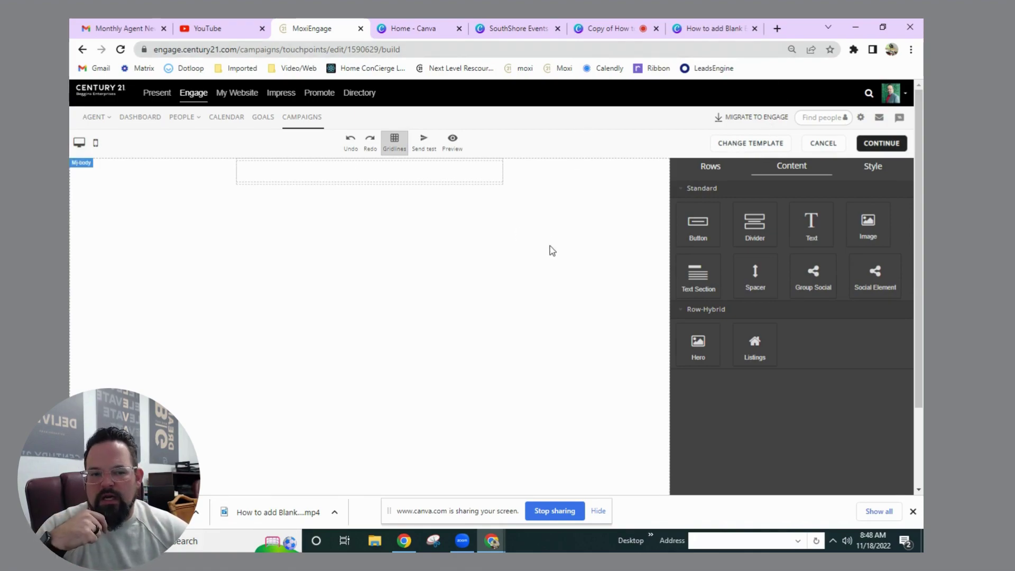
Place an image block in the top row and fill it with the uploaded SouthShore Events image.
left_click_drag(869, 224, 537, 230)
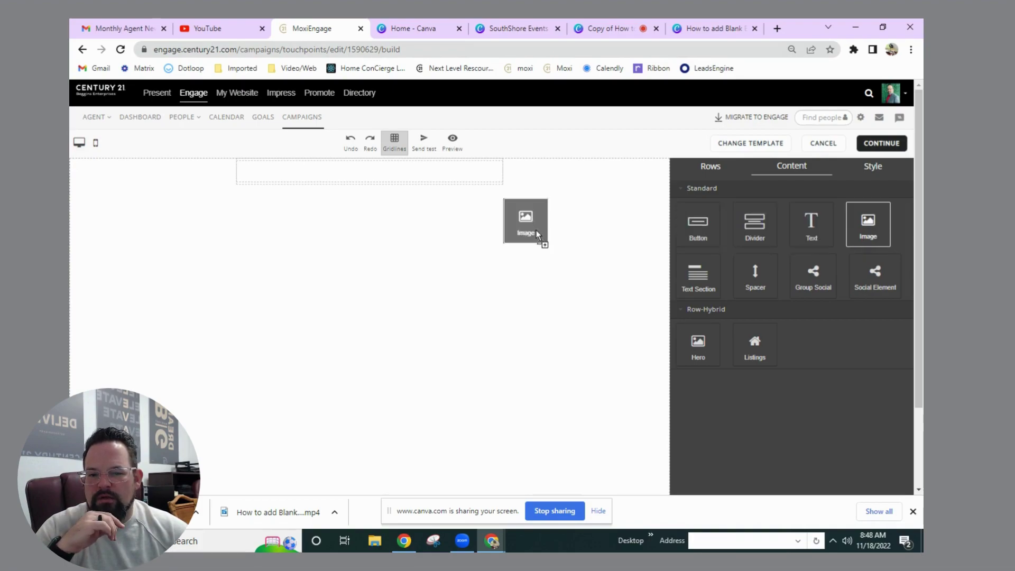
left_click_drag(379, 185, 372, 173)
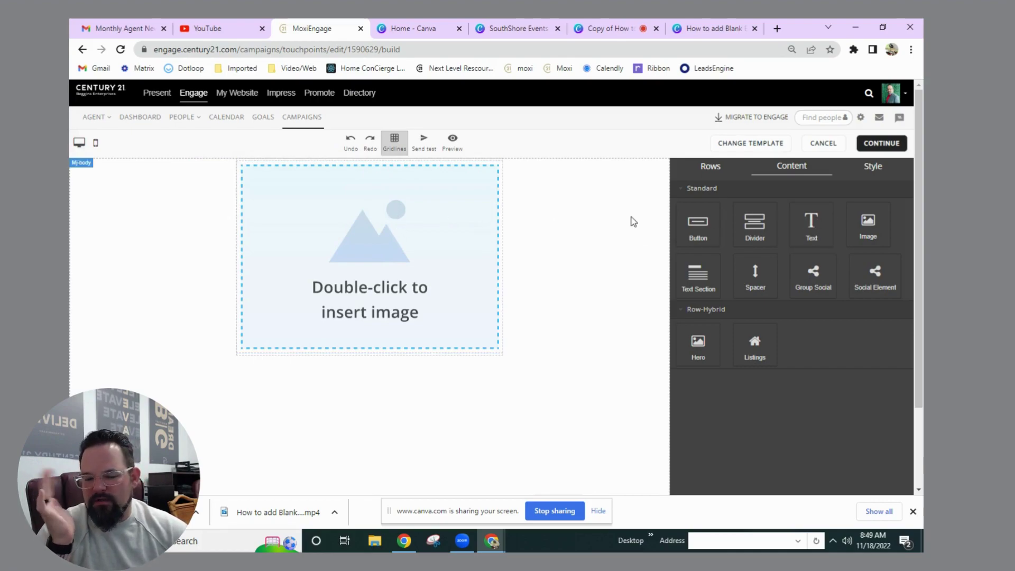
double_click(354, 255)
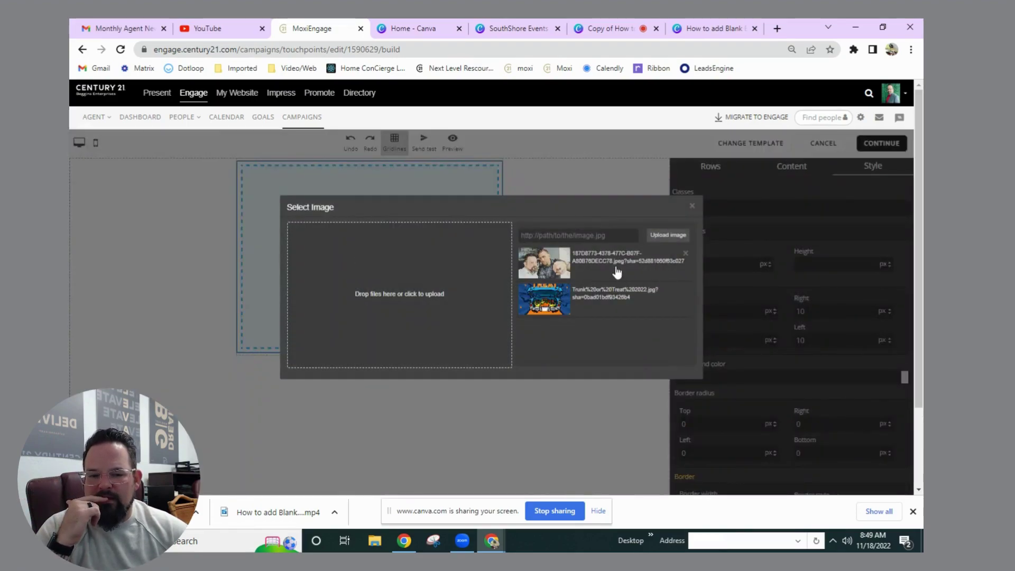
left_click(417, 298)
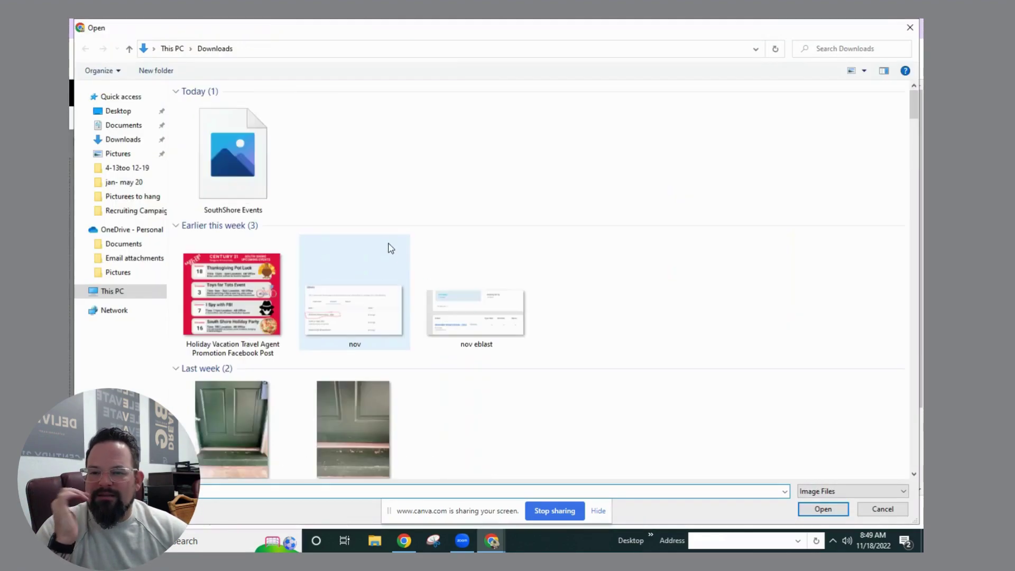
double_click(246, 184)
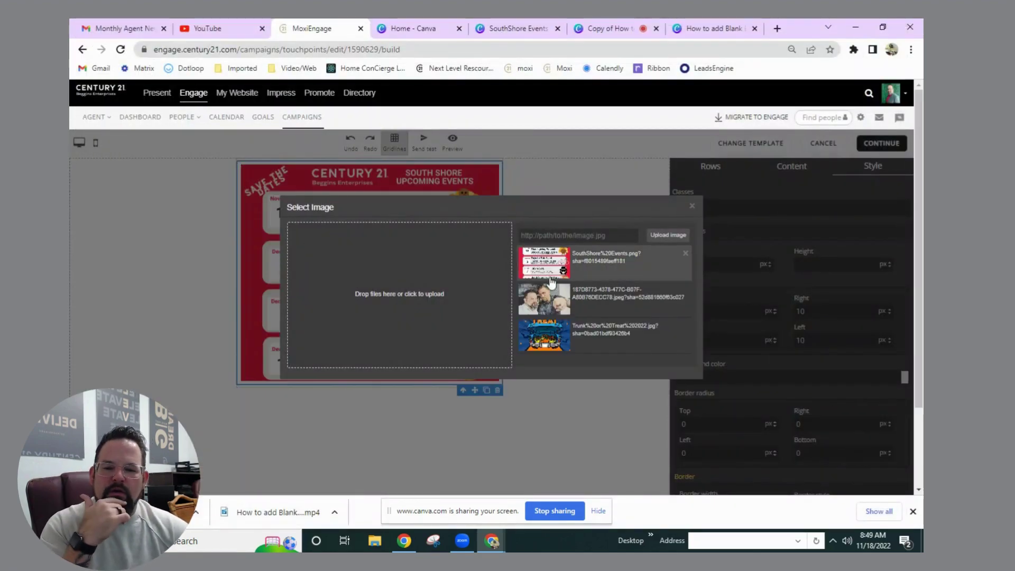
left_click(692, 207)
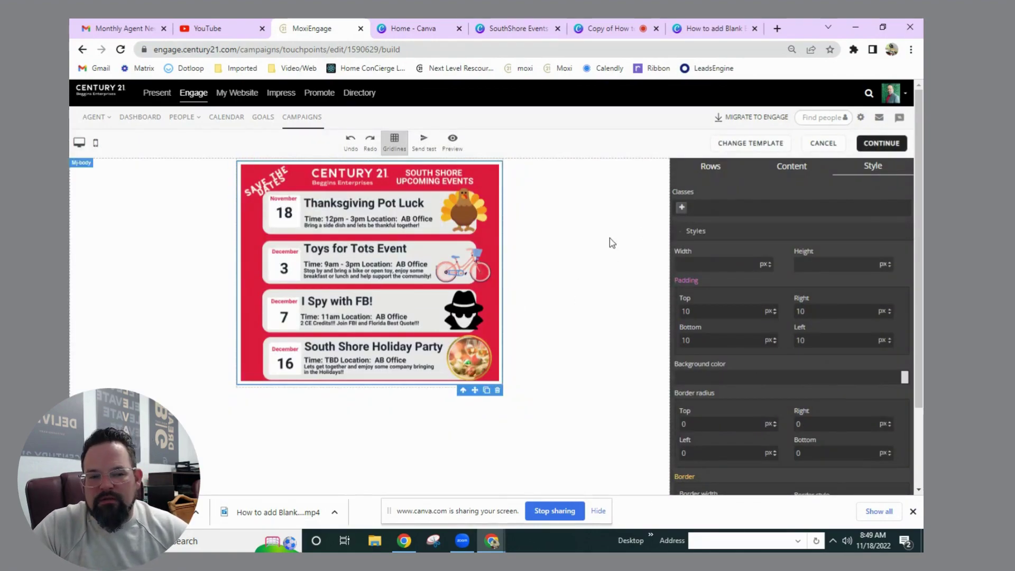
Save the builder content with the South Shore events image.
left_click(888, 146)
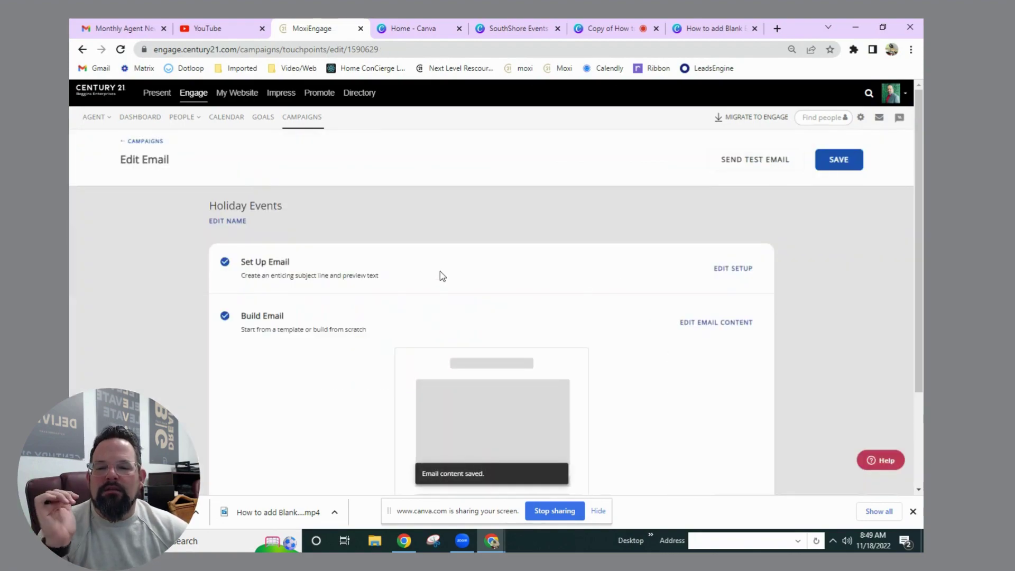
scroll(698, 354, "down", 2)
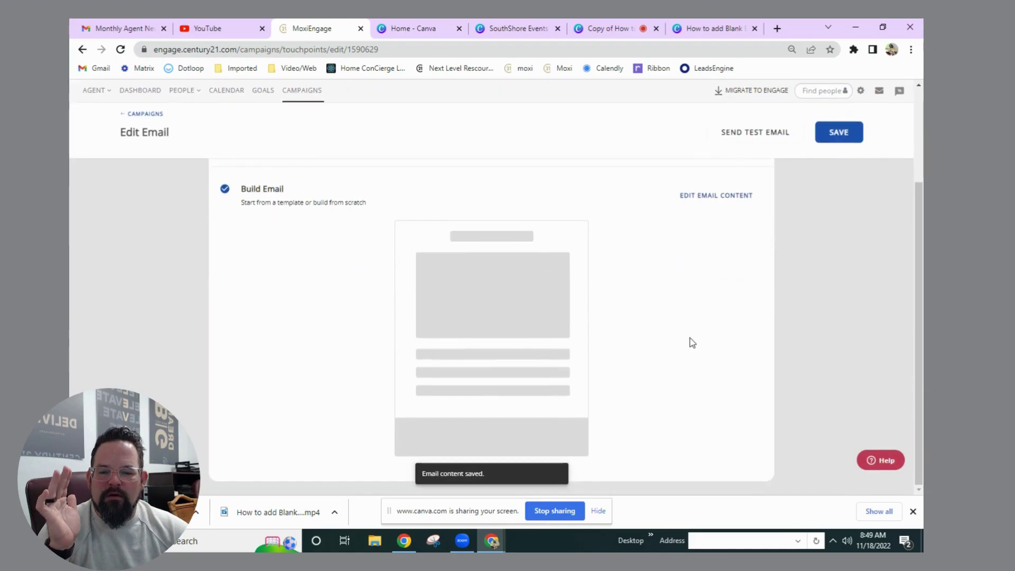
scroll(693, 328, "up", 2)
scroll(697, 297, "up", 1)
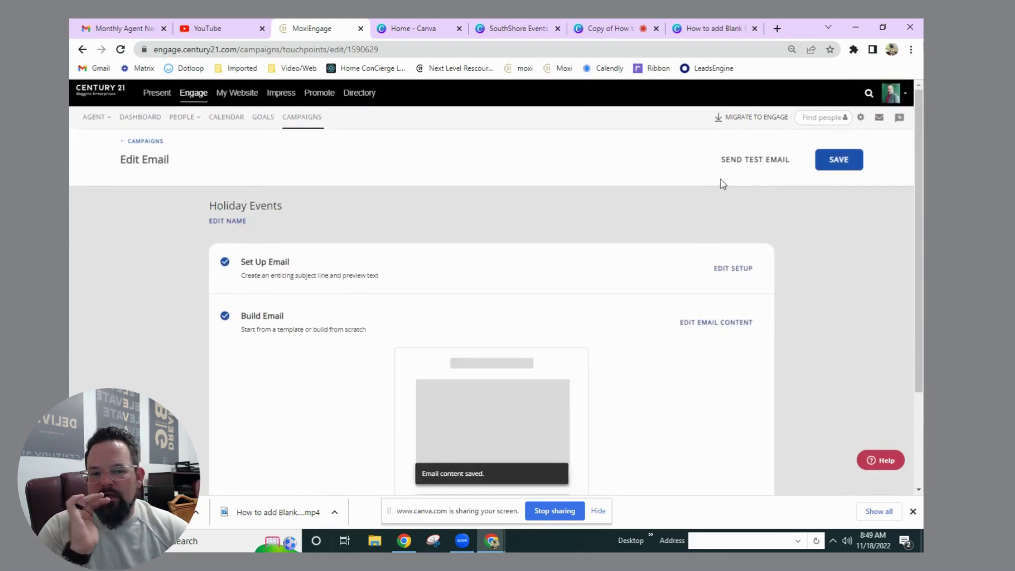
Send a test copy of the Holiday Events email, then save it.
left_click(746, 163)
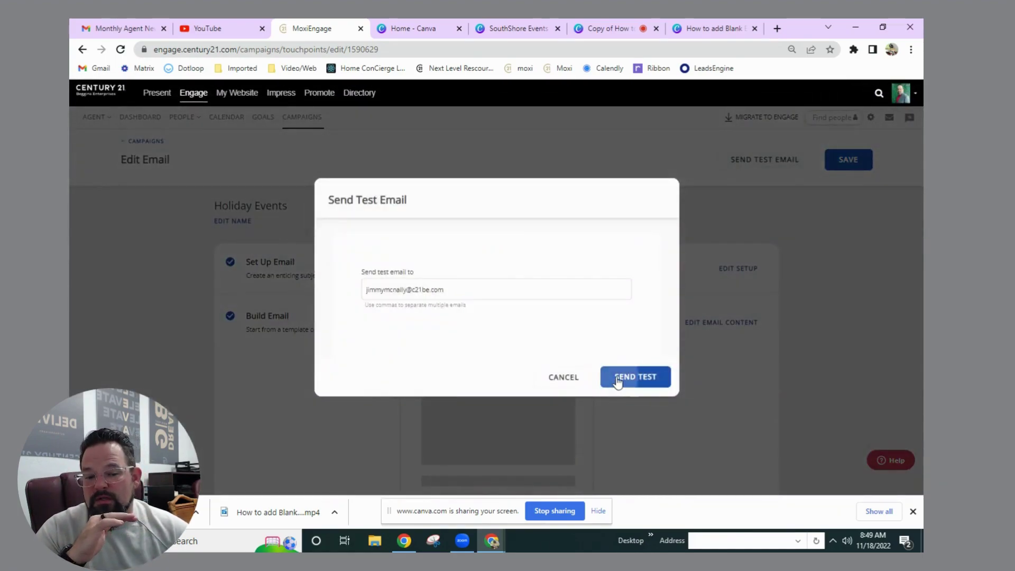
left_click(619, 377)
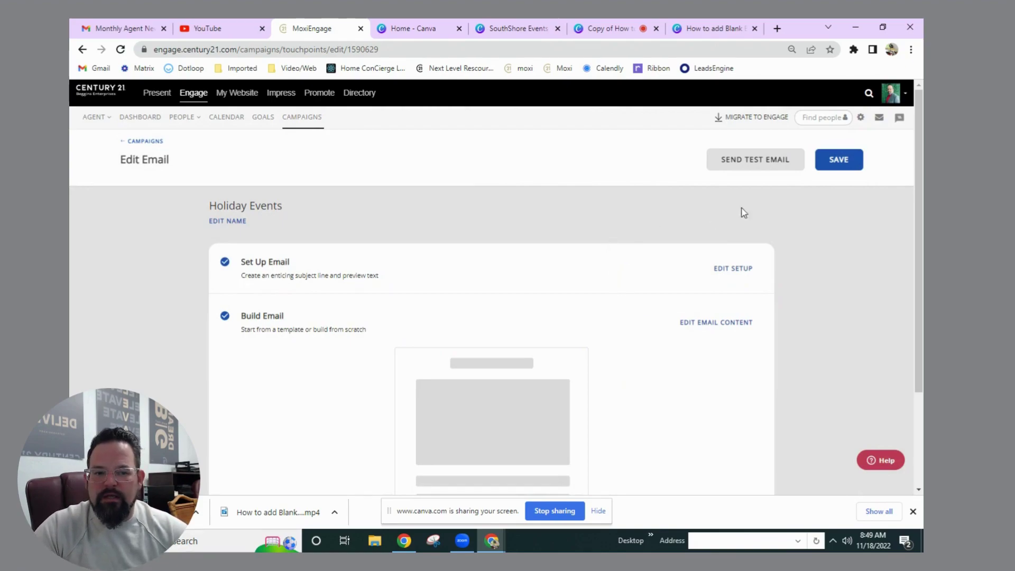
left_click(842, 161)
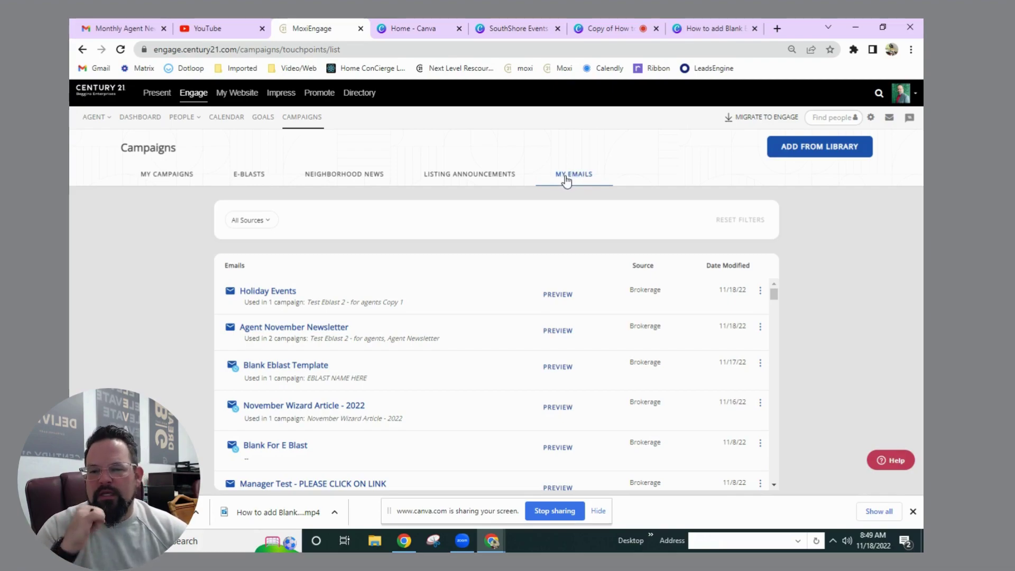
Open the 'Test Eblast 2 - for agents Copy 1' e-blast and rename it 'Holiday Events'.
left_click(242, 176)
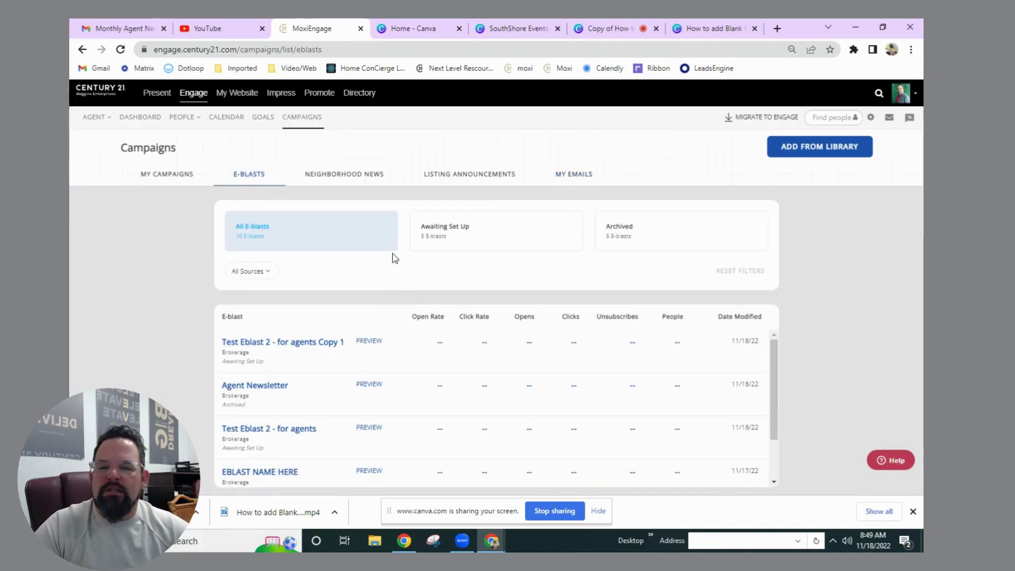
left_click_drag(219, 345, 316, 348)
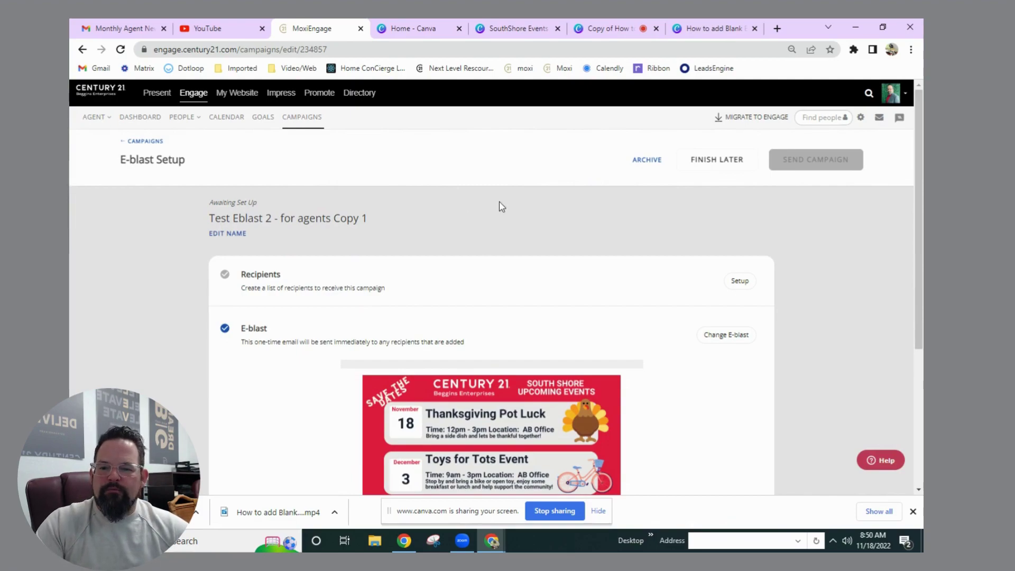
left_click(228, 234)
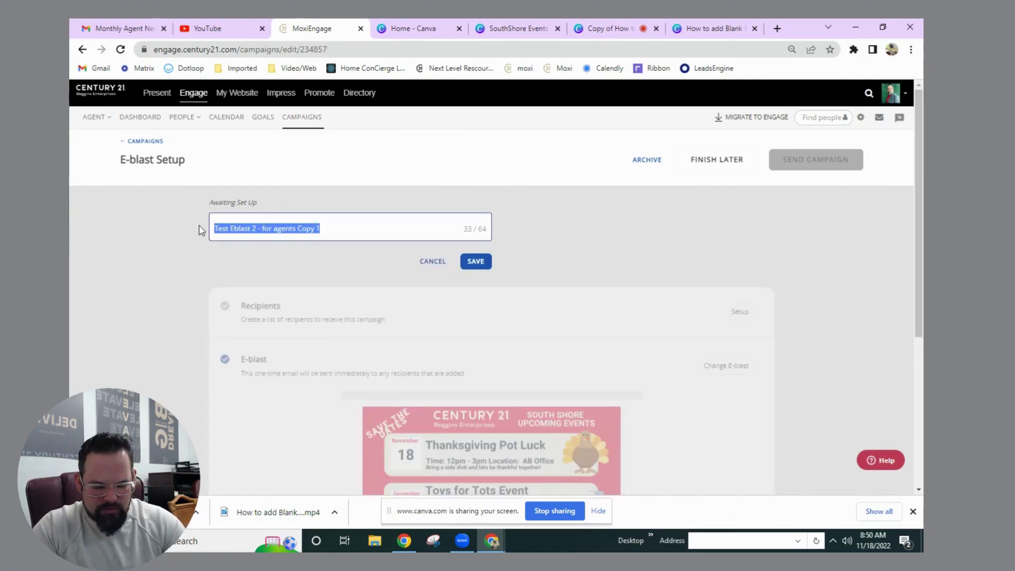
type("Holiday Events")
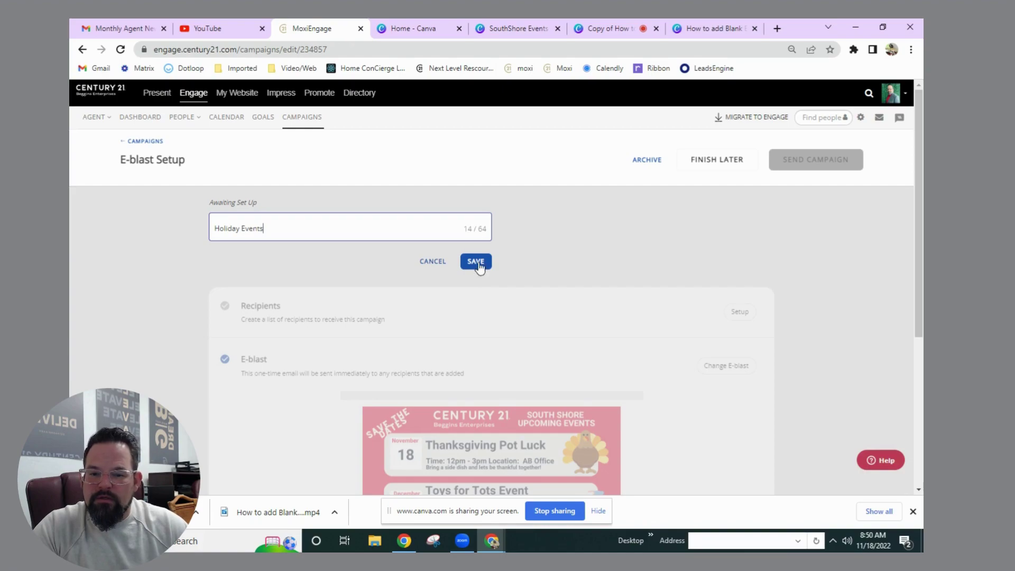
left_click(475, 262)
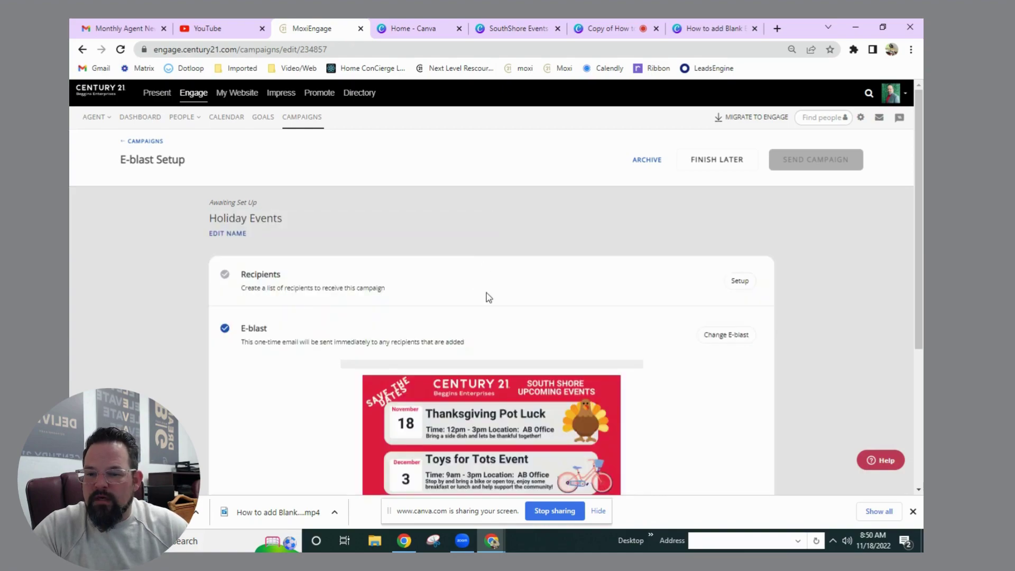
Open the Add recipients panel for the e-blast, browsing Groups before returning to People.
left_click(739, 281)
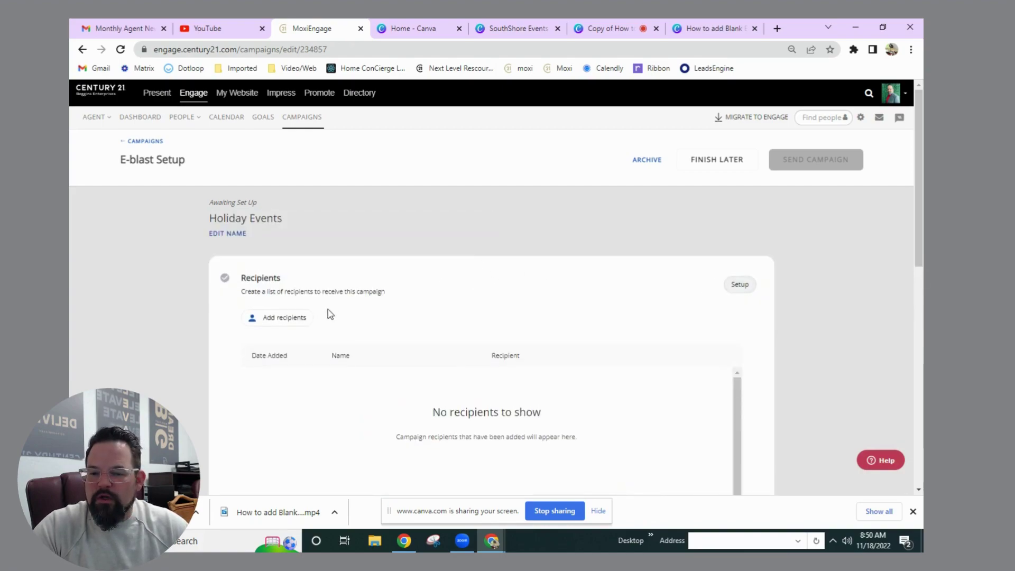
left_click(296, 319)
left_click(749, 155)
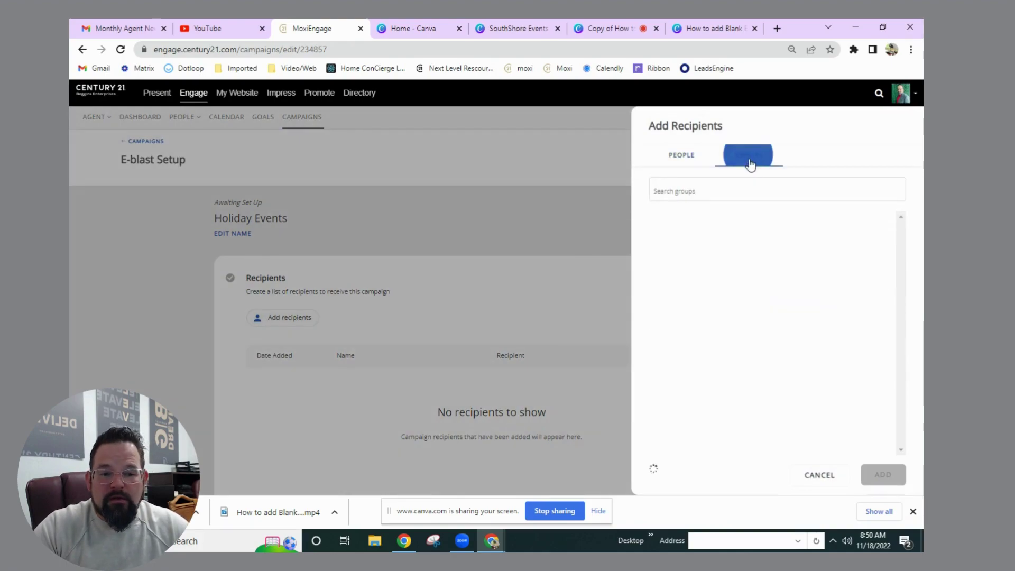
left_click(679, 158)
Search People for the contact, add them as the only recipient, and save the list.
left_click(690, 191)
type("kjea")
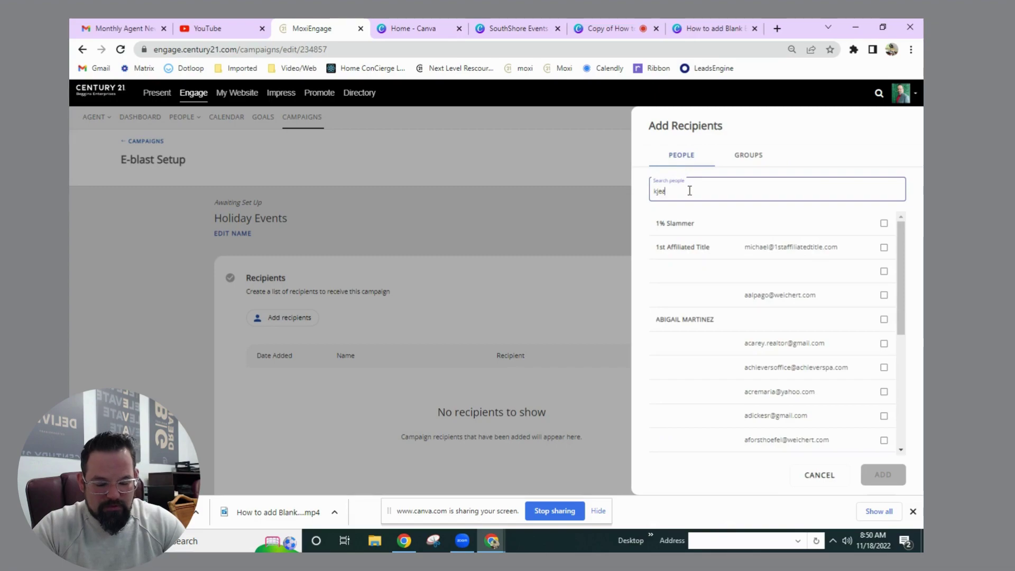
type("n")
key("BackSpace")
key("BackSpace")
key("BackSpace")
key("BackSpace")
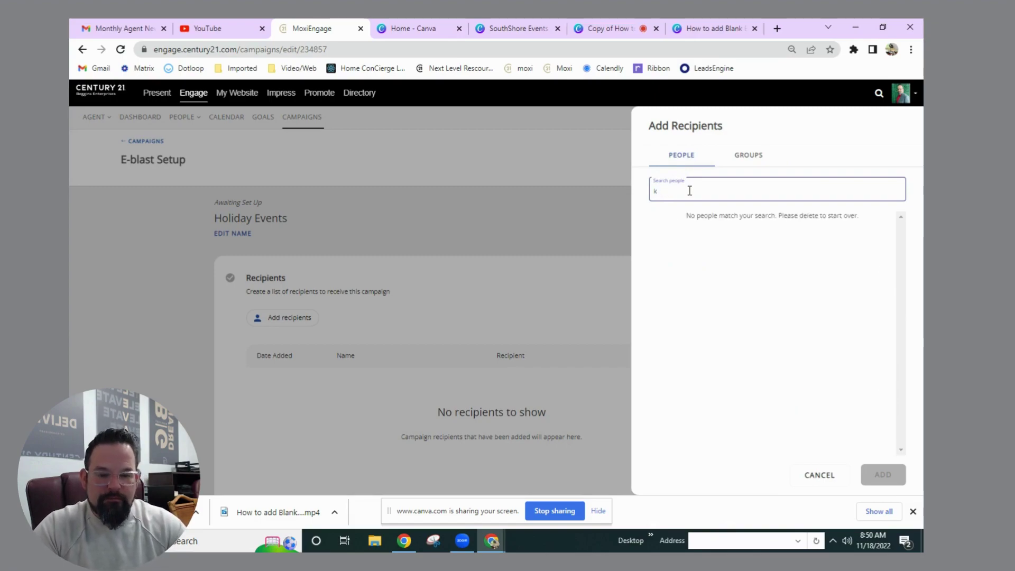
type("eanu")
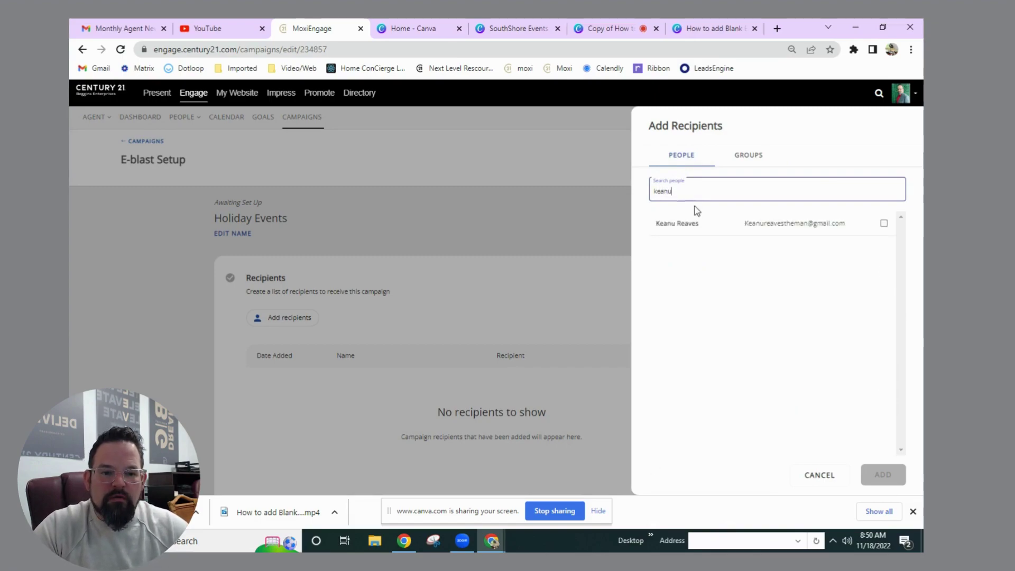
left_click(884, 226)
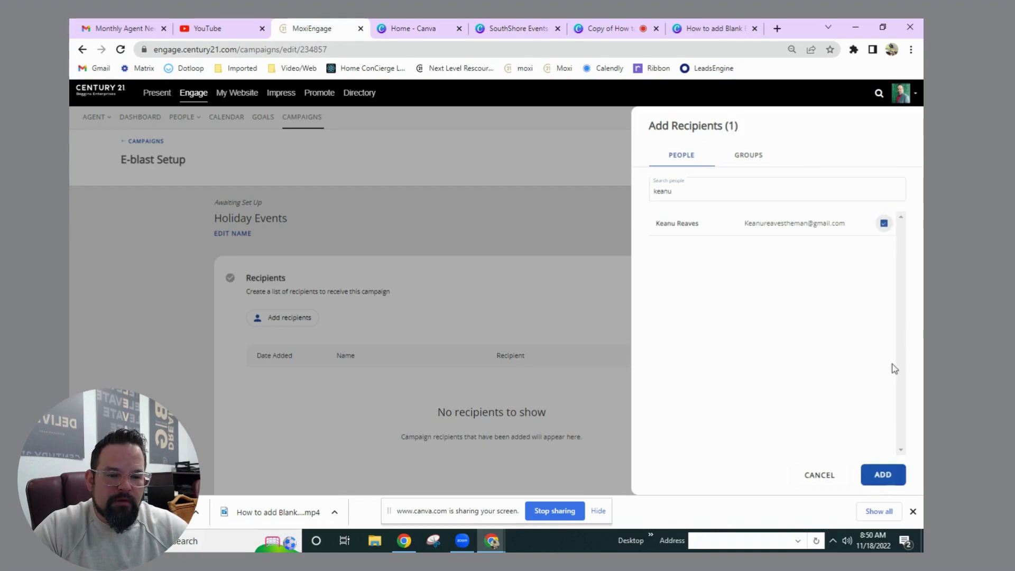
left_click(882, 475)
scroll(685, 289, "down", 3)
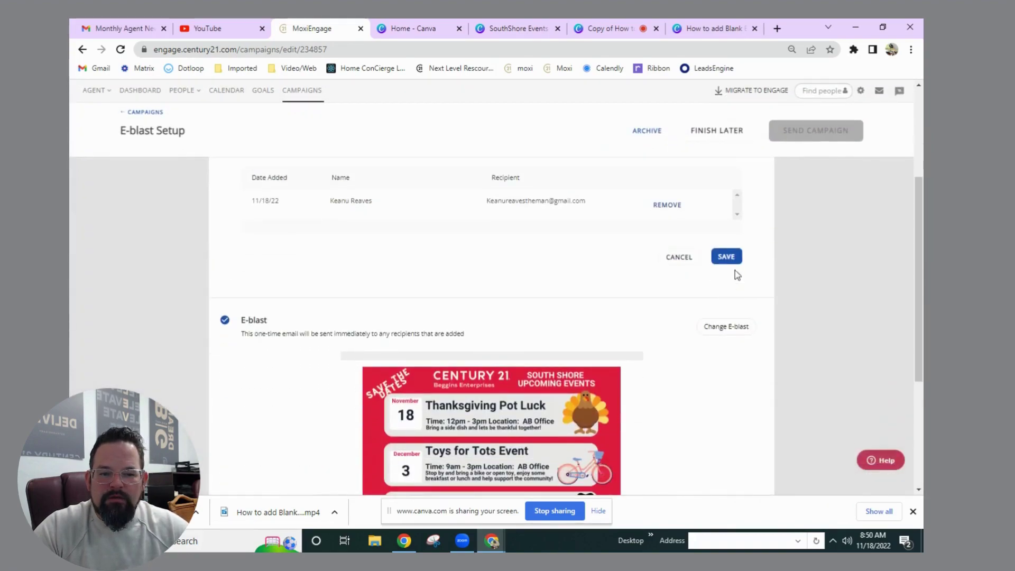
left_click(728, 257)
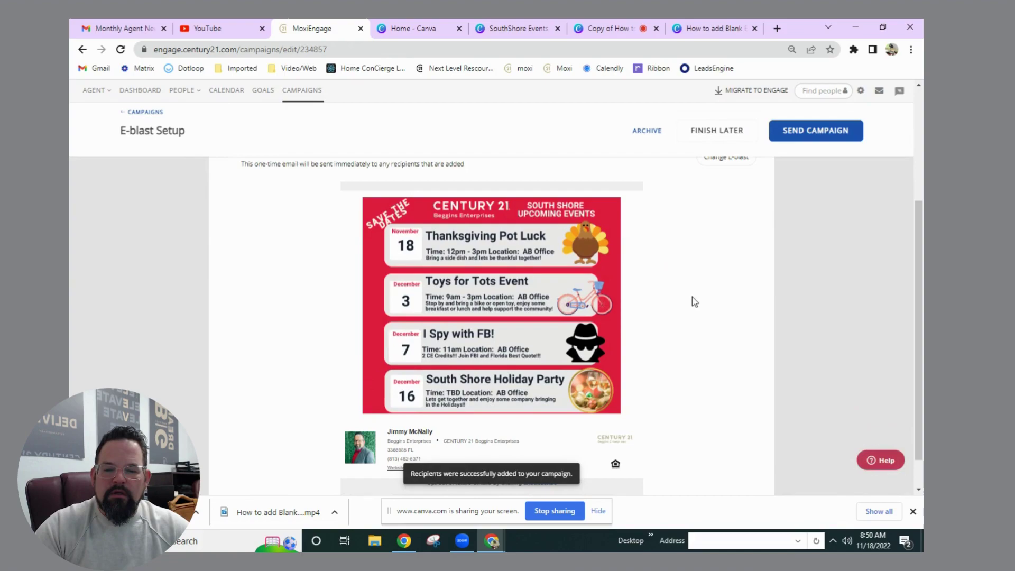
scroll(473, 236, "down", 1)
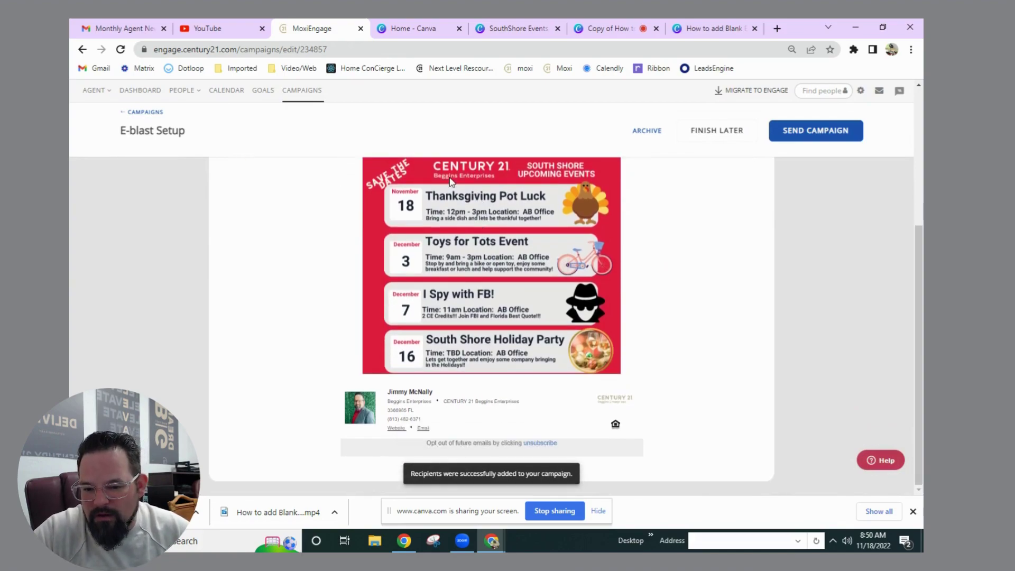
scroll(434, 286, "up", 5)
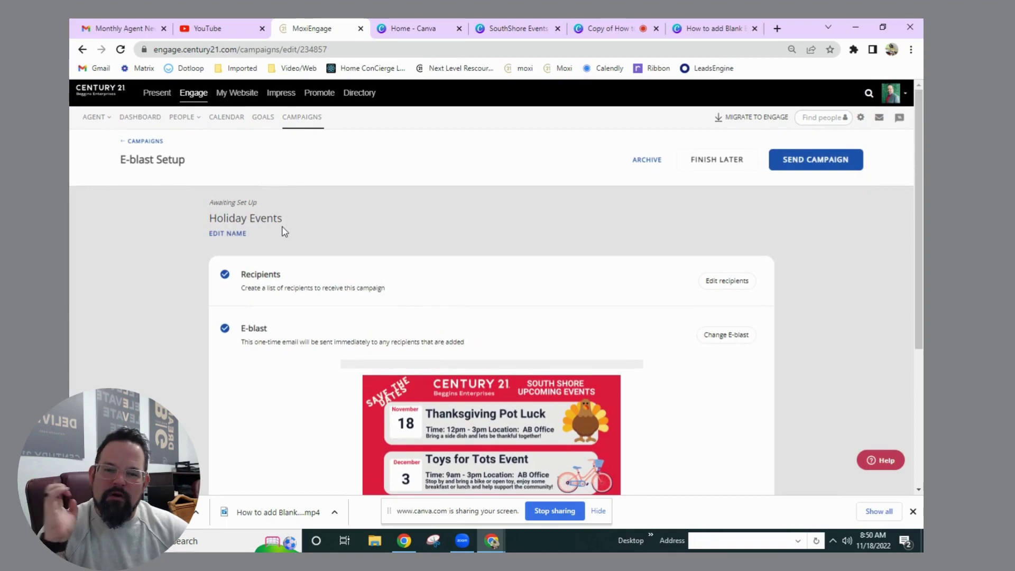
Send the Holiday Events e-blast campaign to its one recipient.
left_click(815, 165)
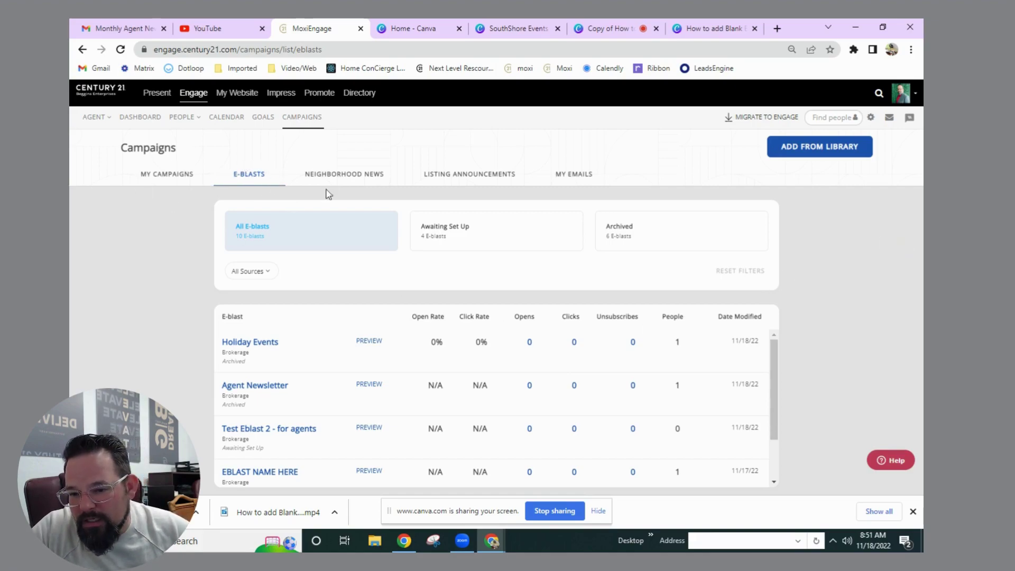
Filter to the 6 archived e-blasts and check Holiday Events shows 1 person and 0 opens.
left_click(623, 231)
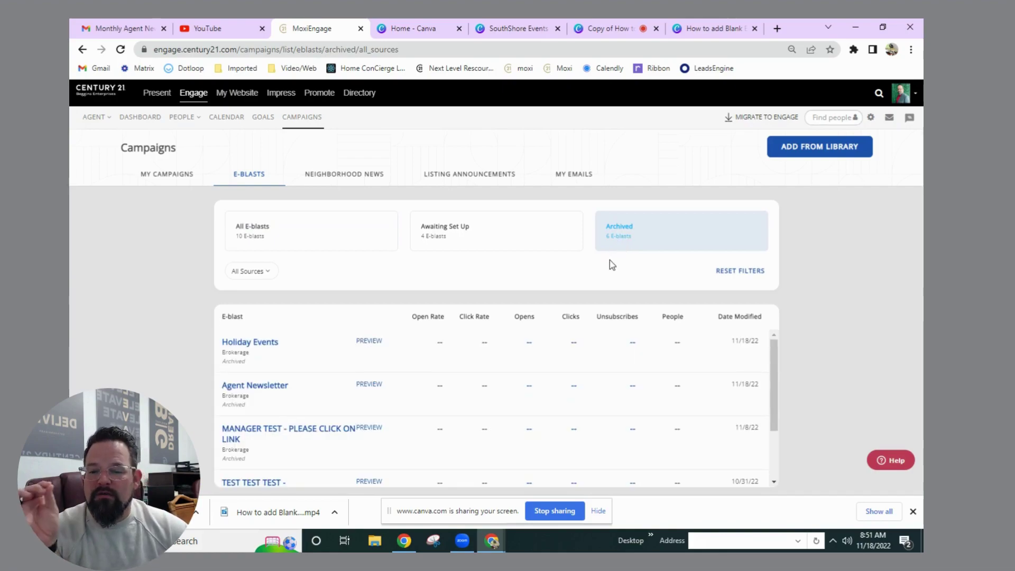
left_click_drag(285, 347, 219, 347)
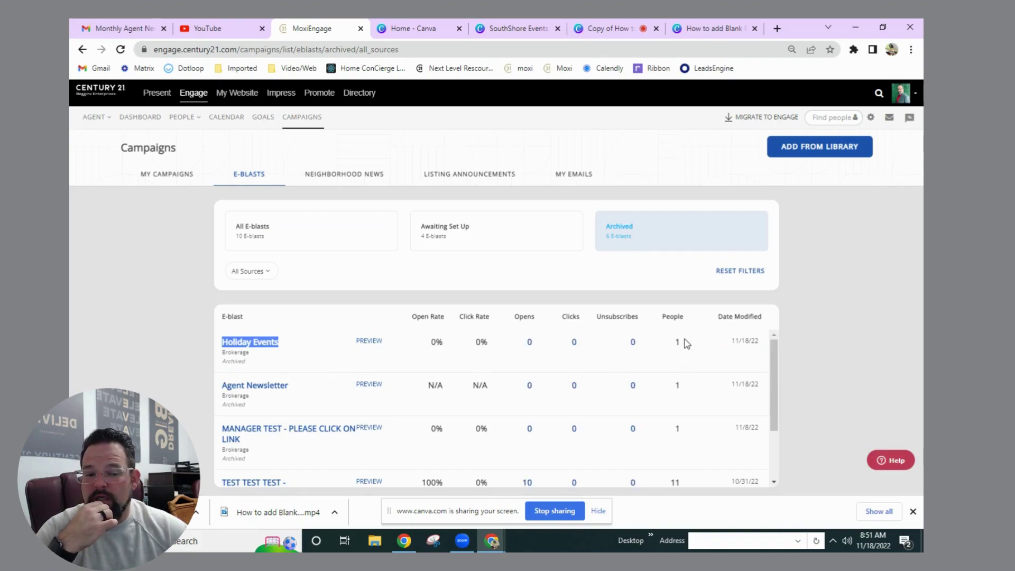
double_click(677, 342)
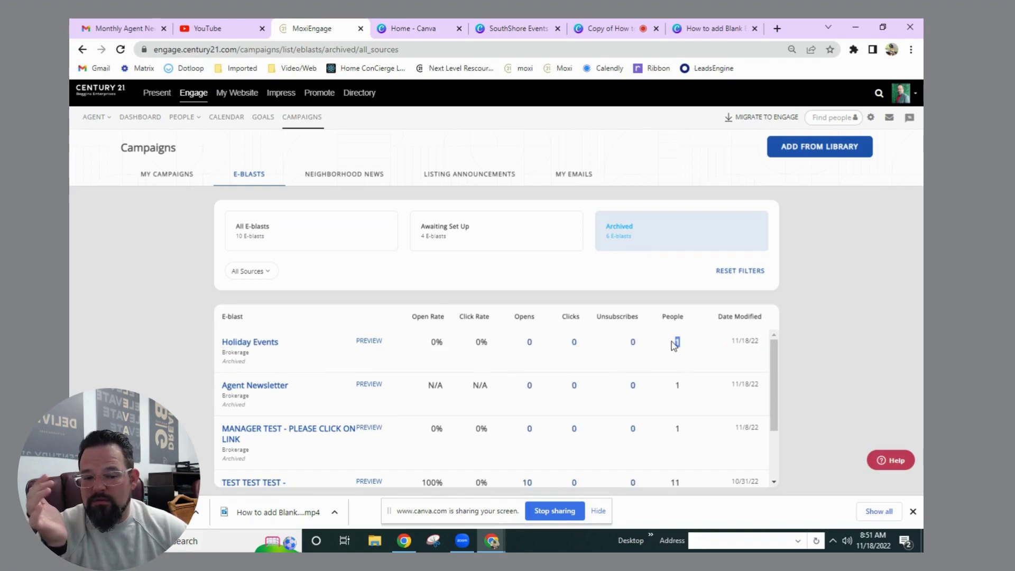
double_click(530, 342)
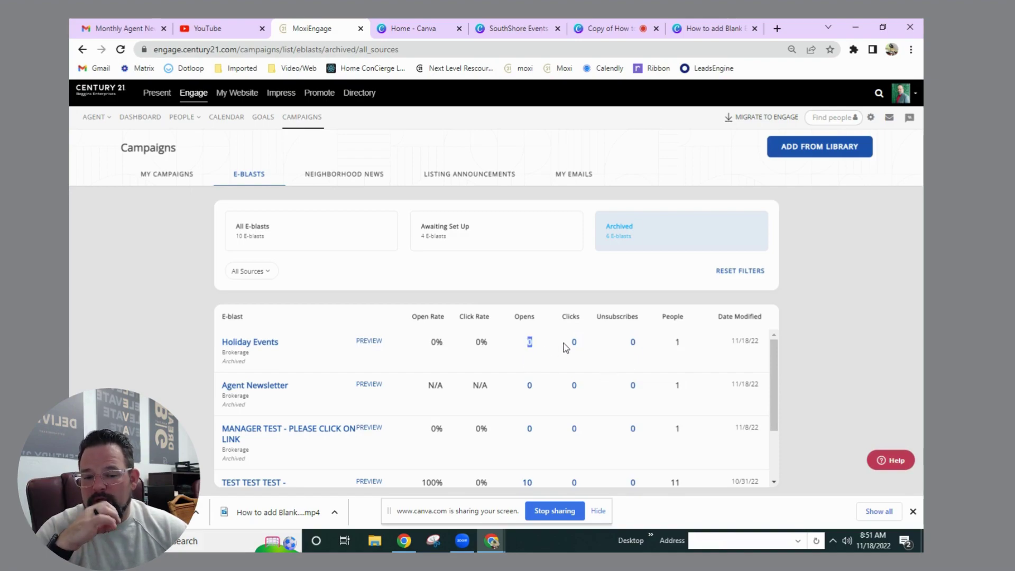